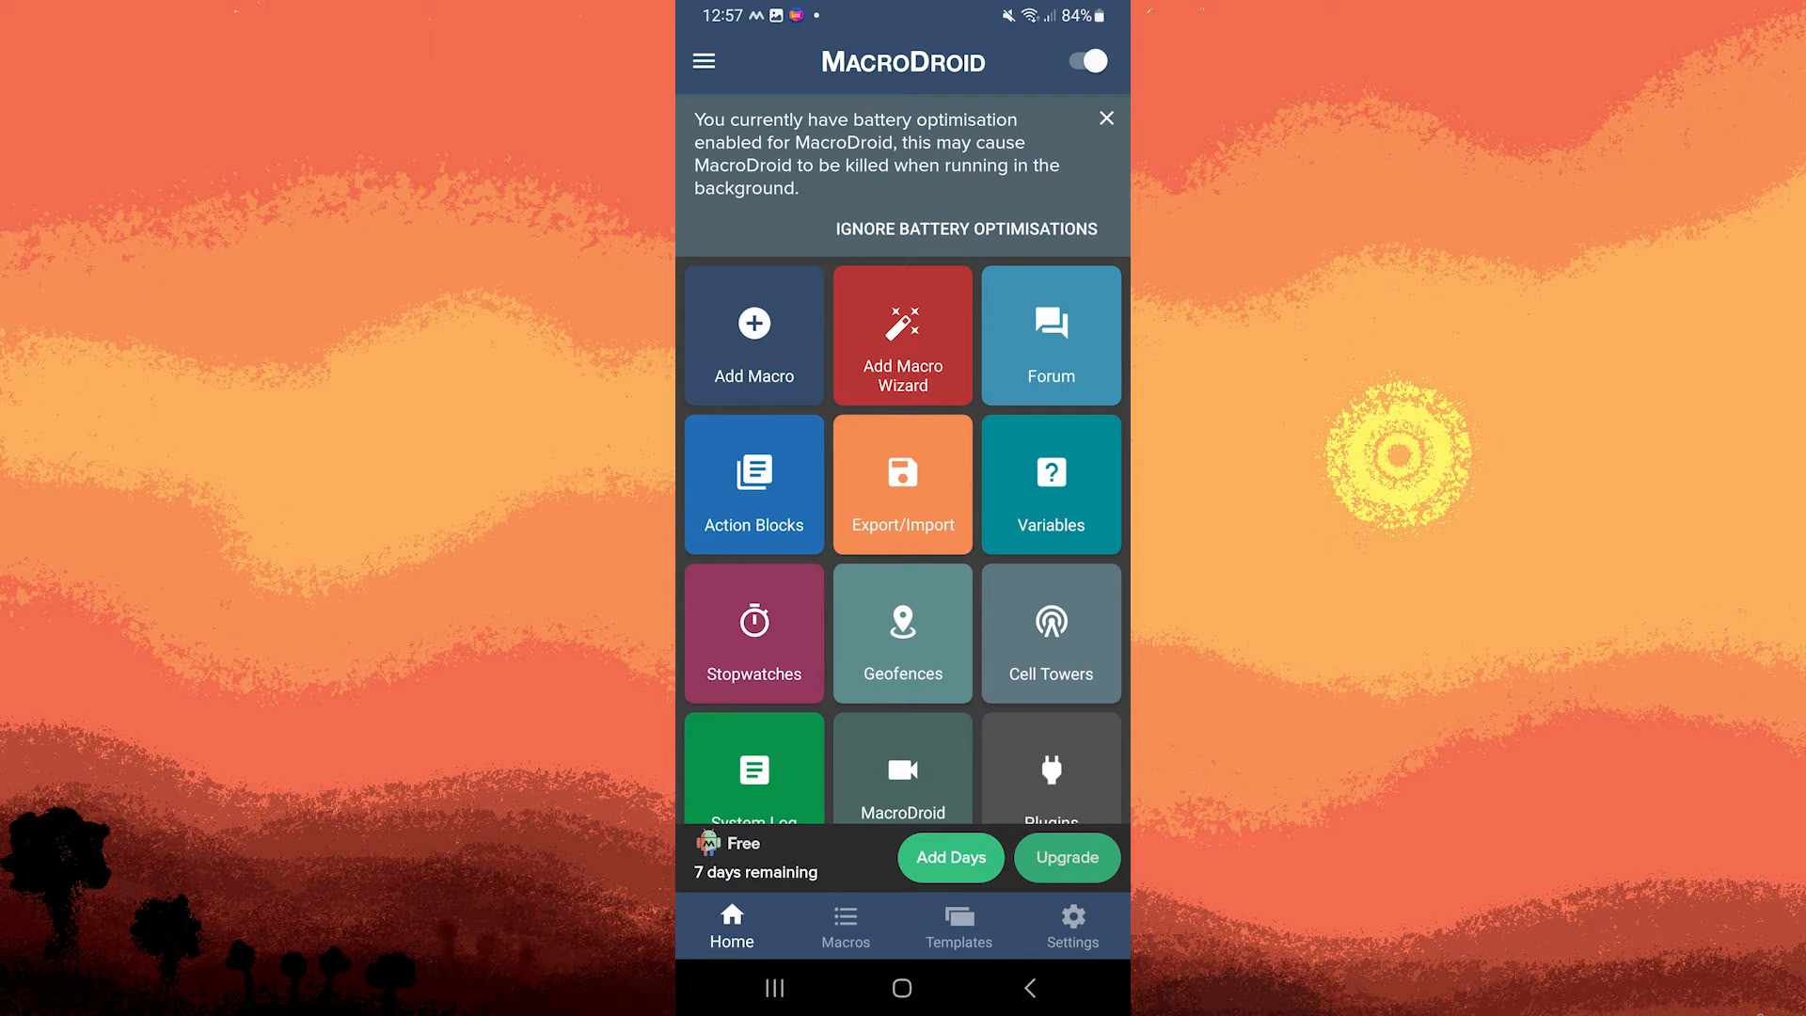
- Begin a new macro from the Add Macro button
left_click(753, 335)
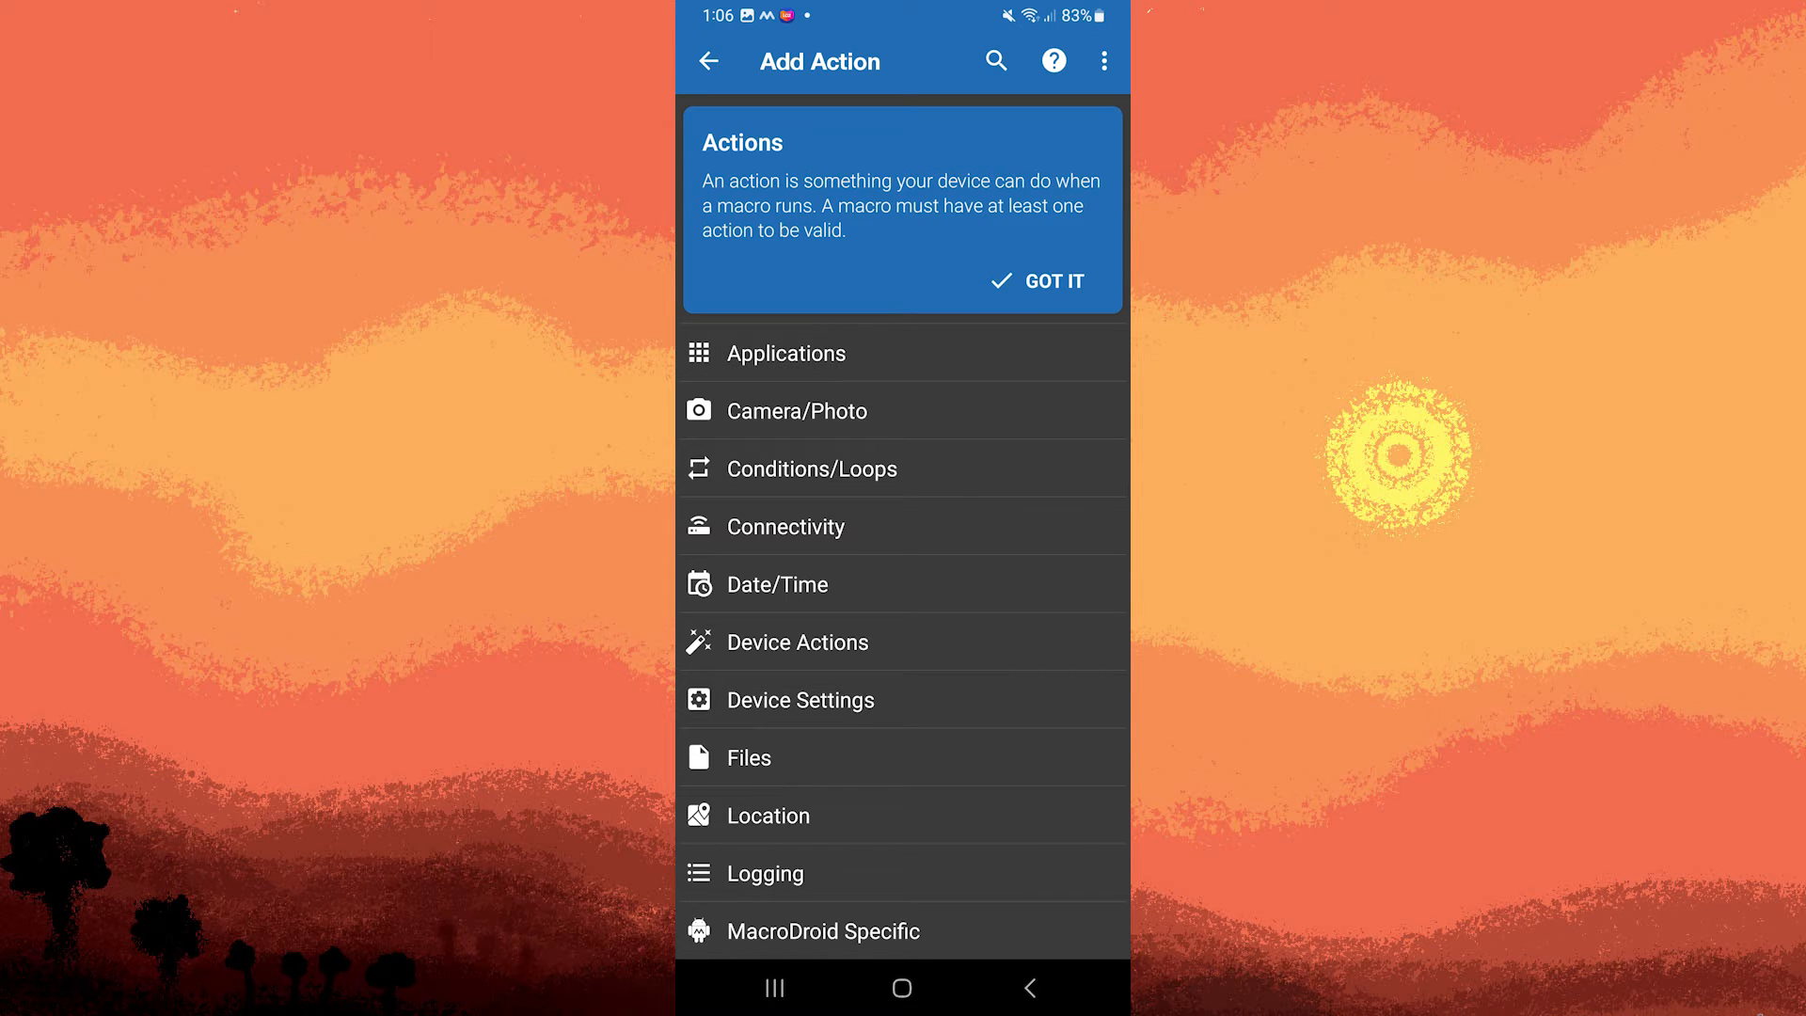
- Configure a Launch Application action for the Camera app with Force new enabled
left_click(785, 353)
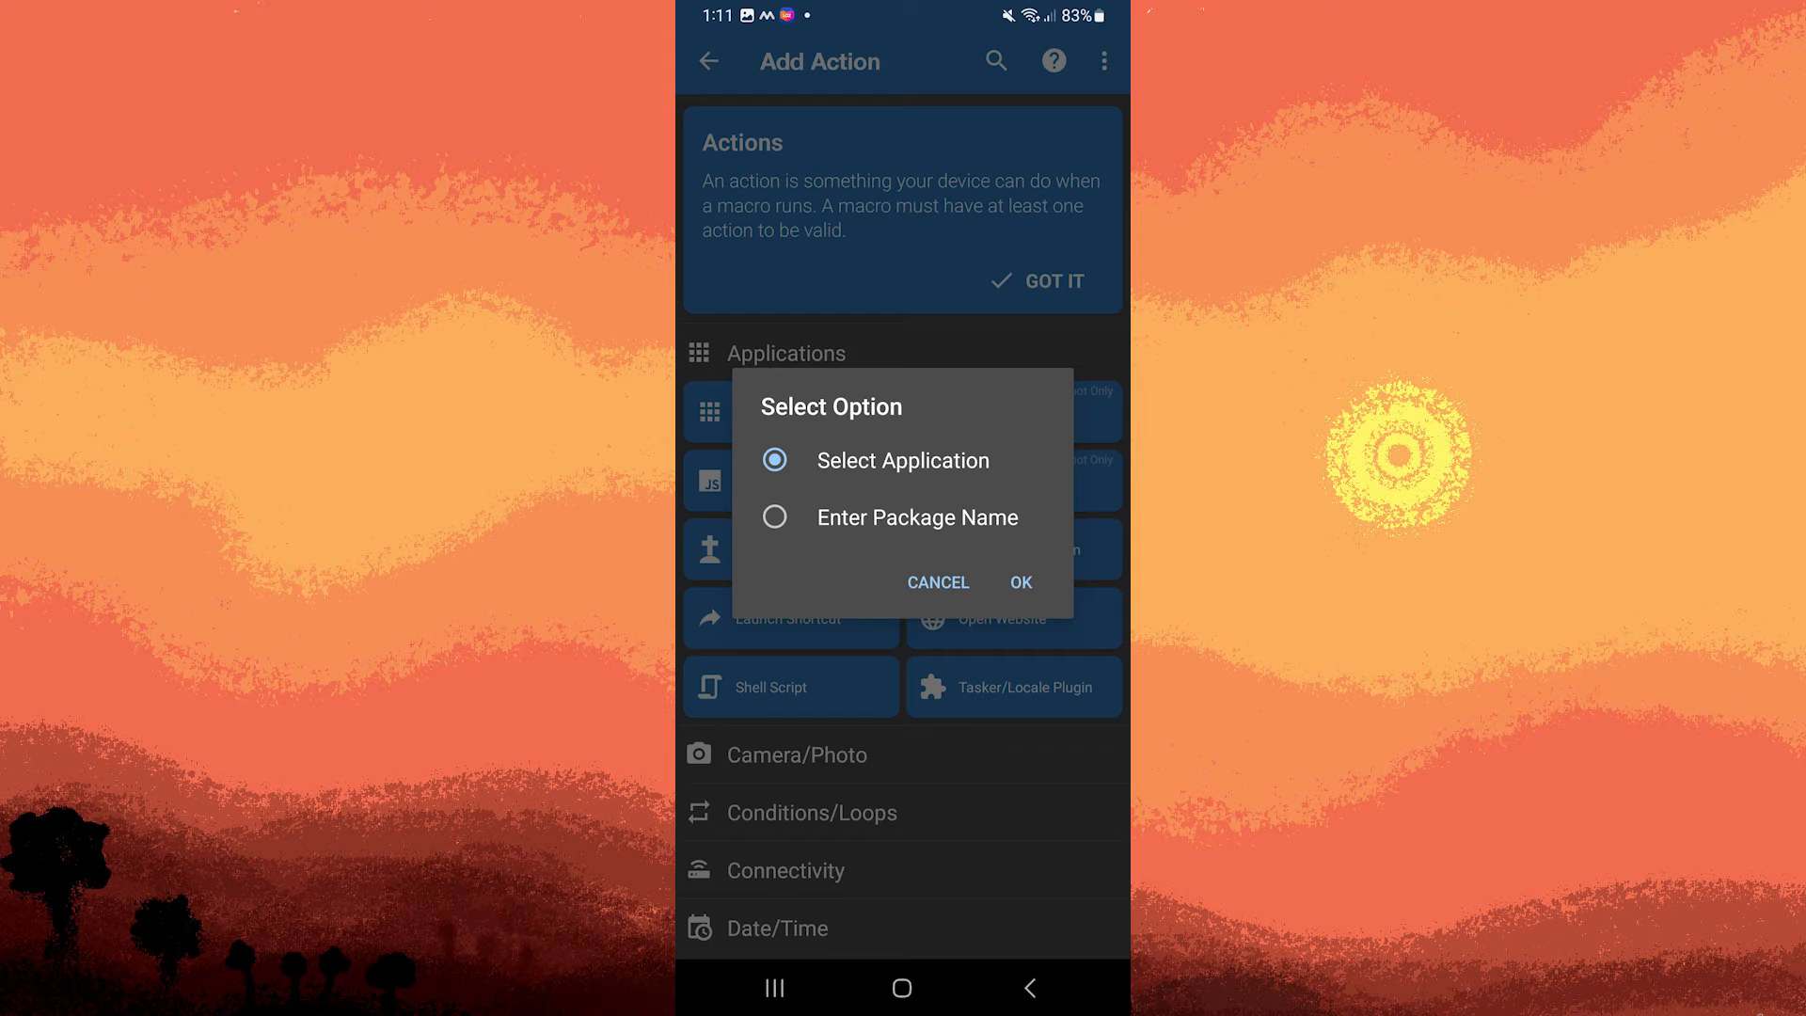
left_click(1019, 583)
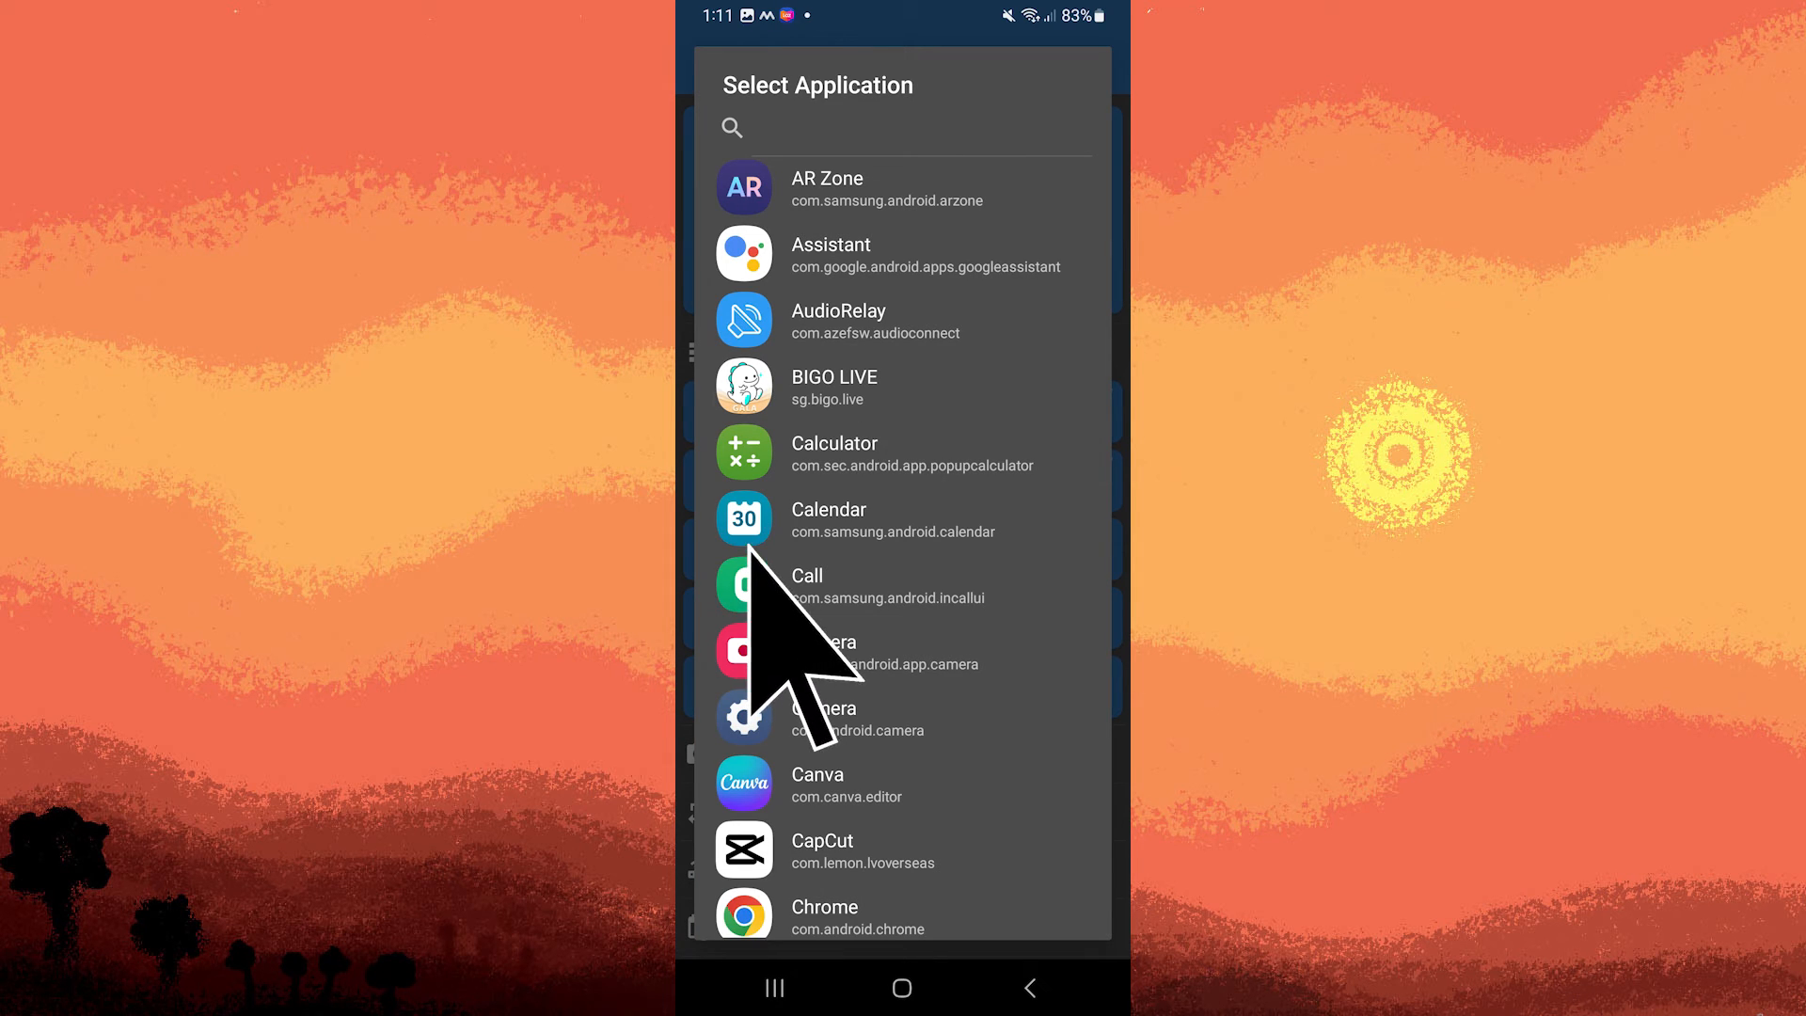
left_click(889, 586)
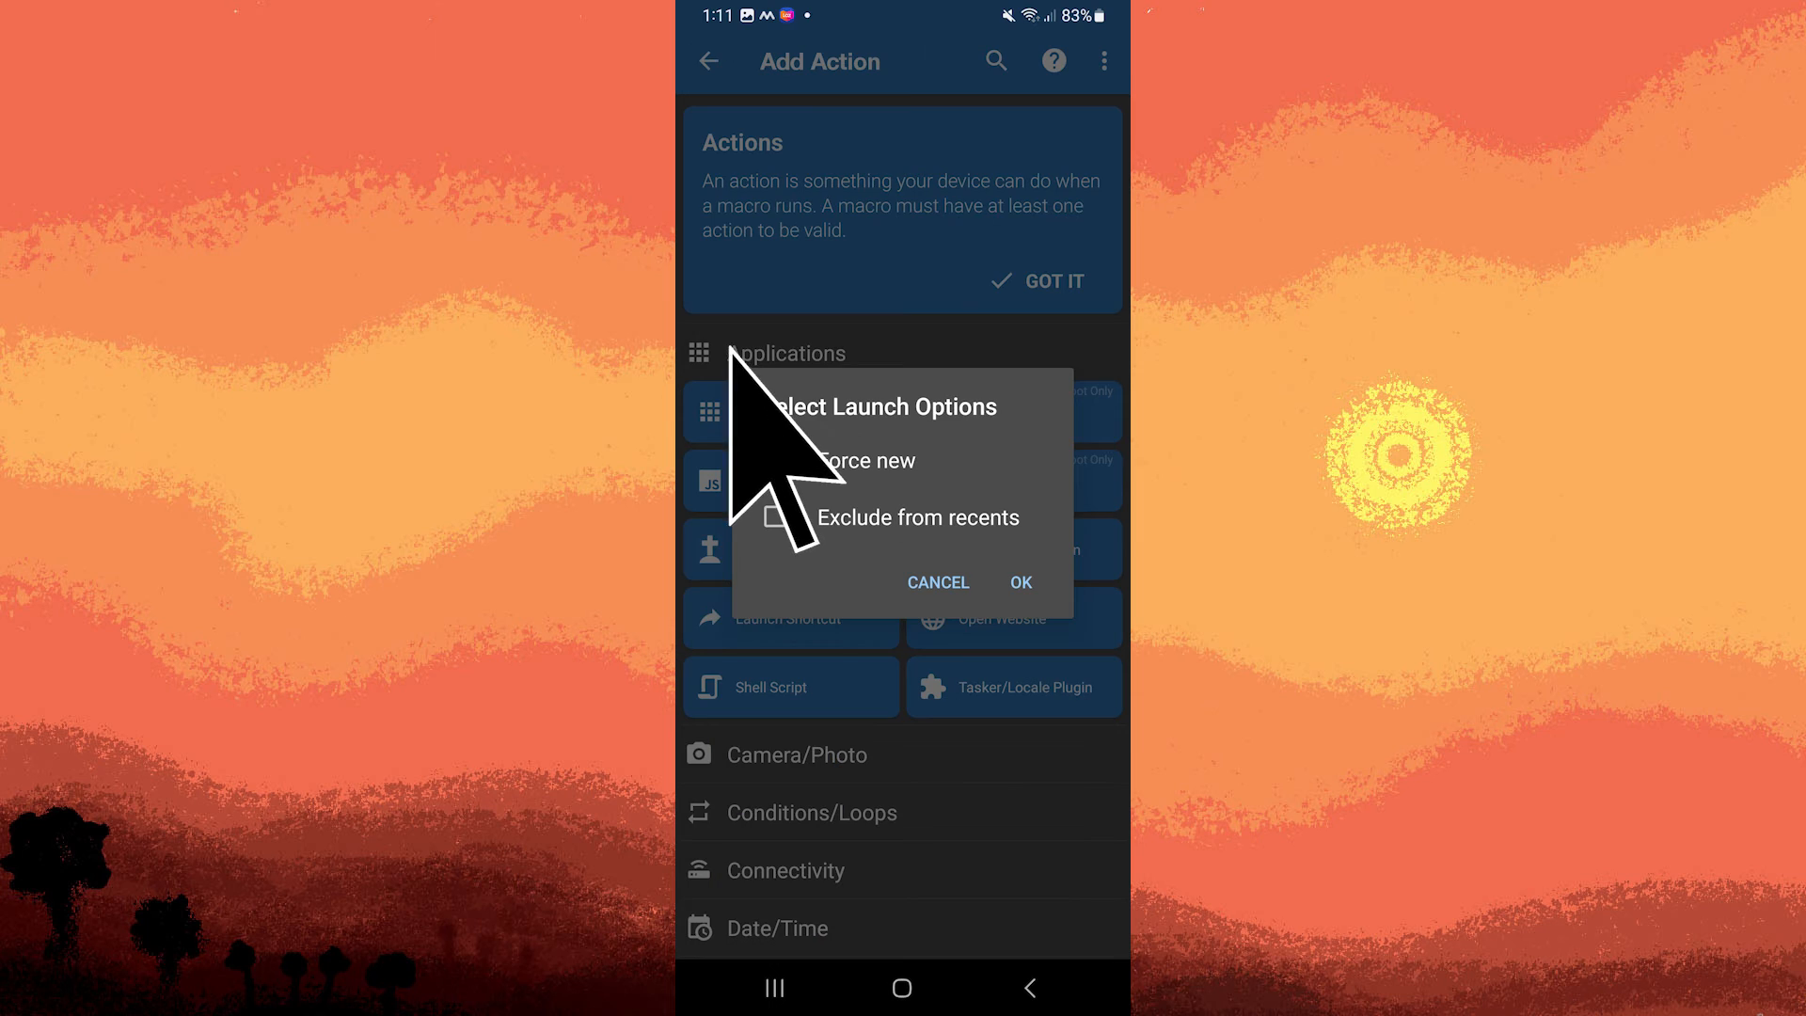
left_click(775, 461)
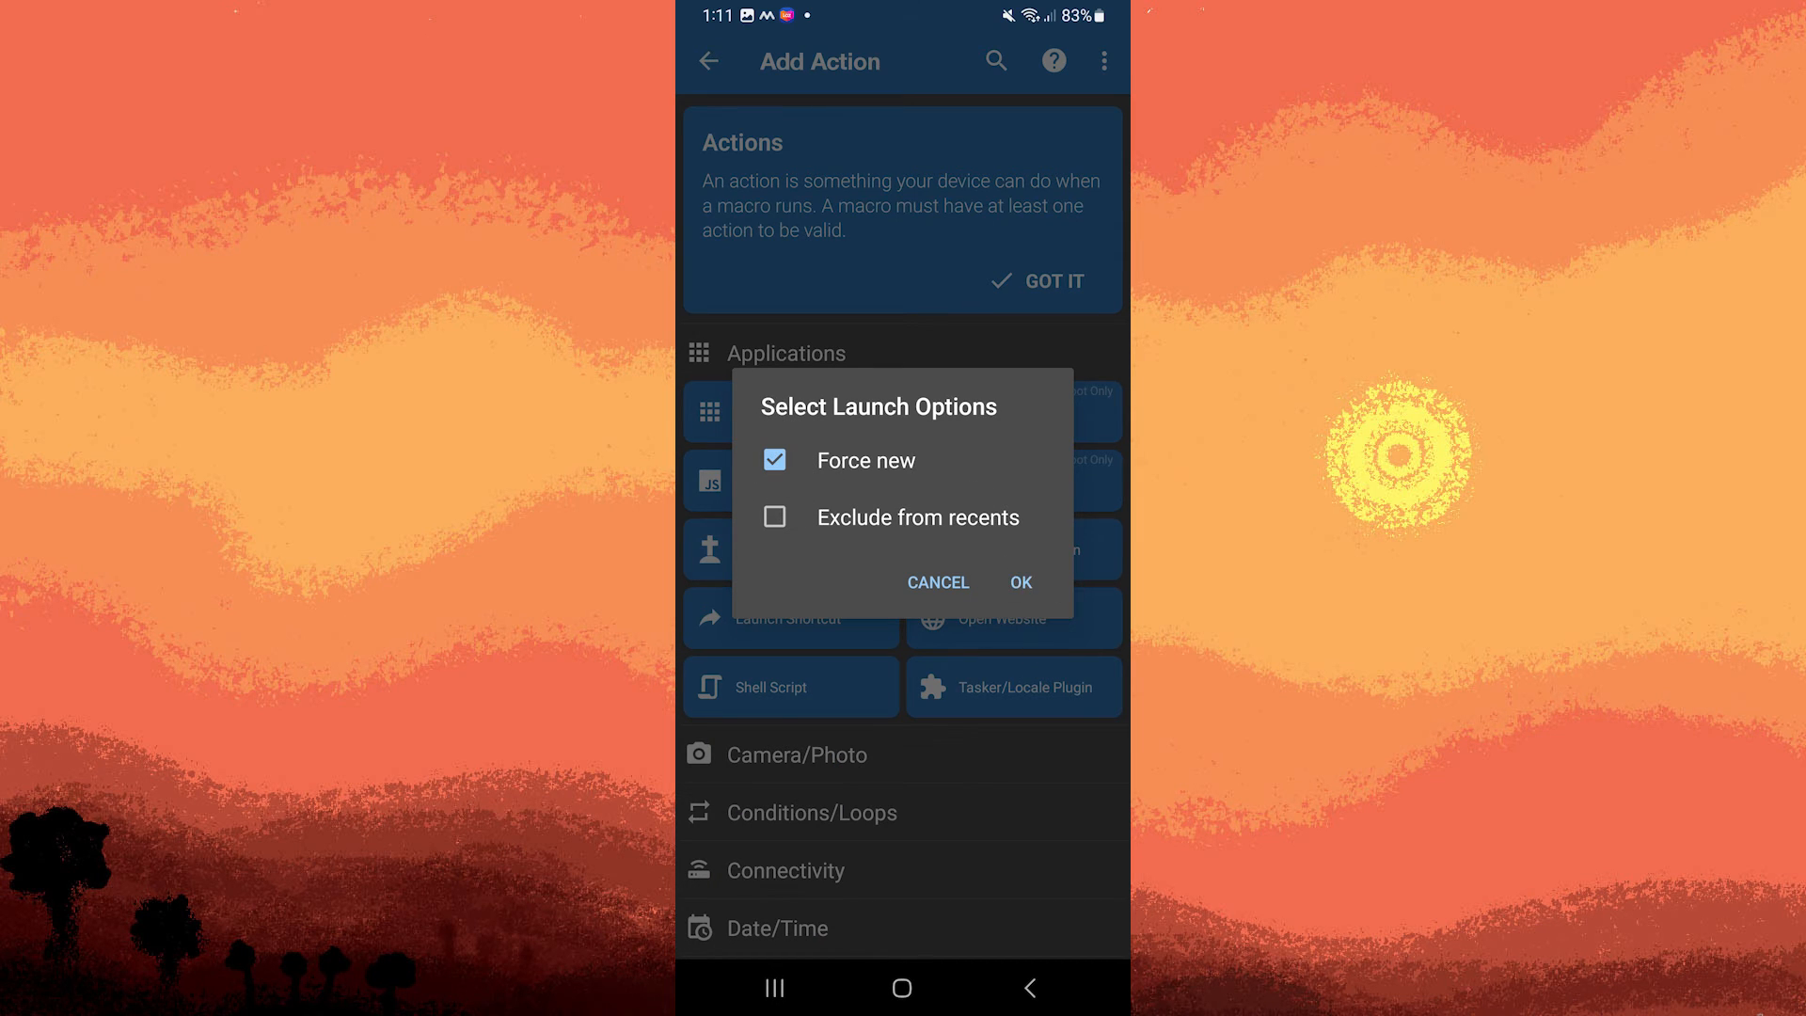
- Confirm the launch options so Launch Camera appears as the macro's only action
left_click(1019, 582)
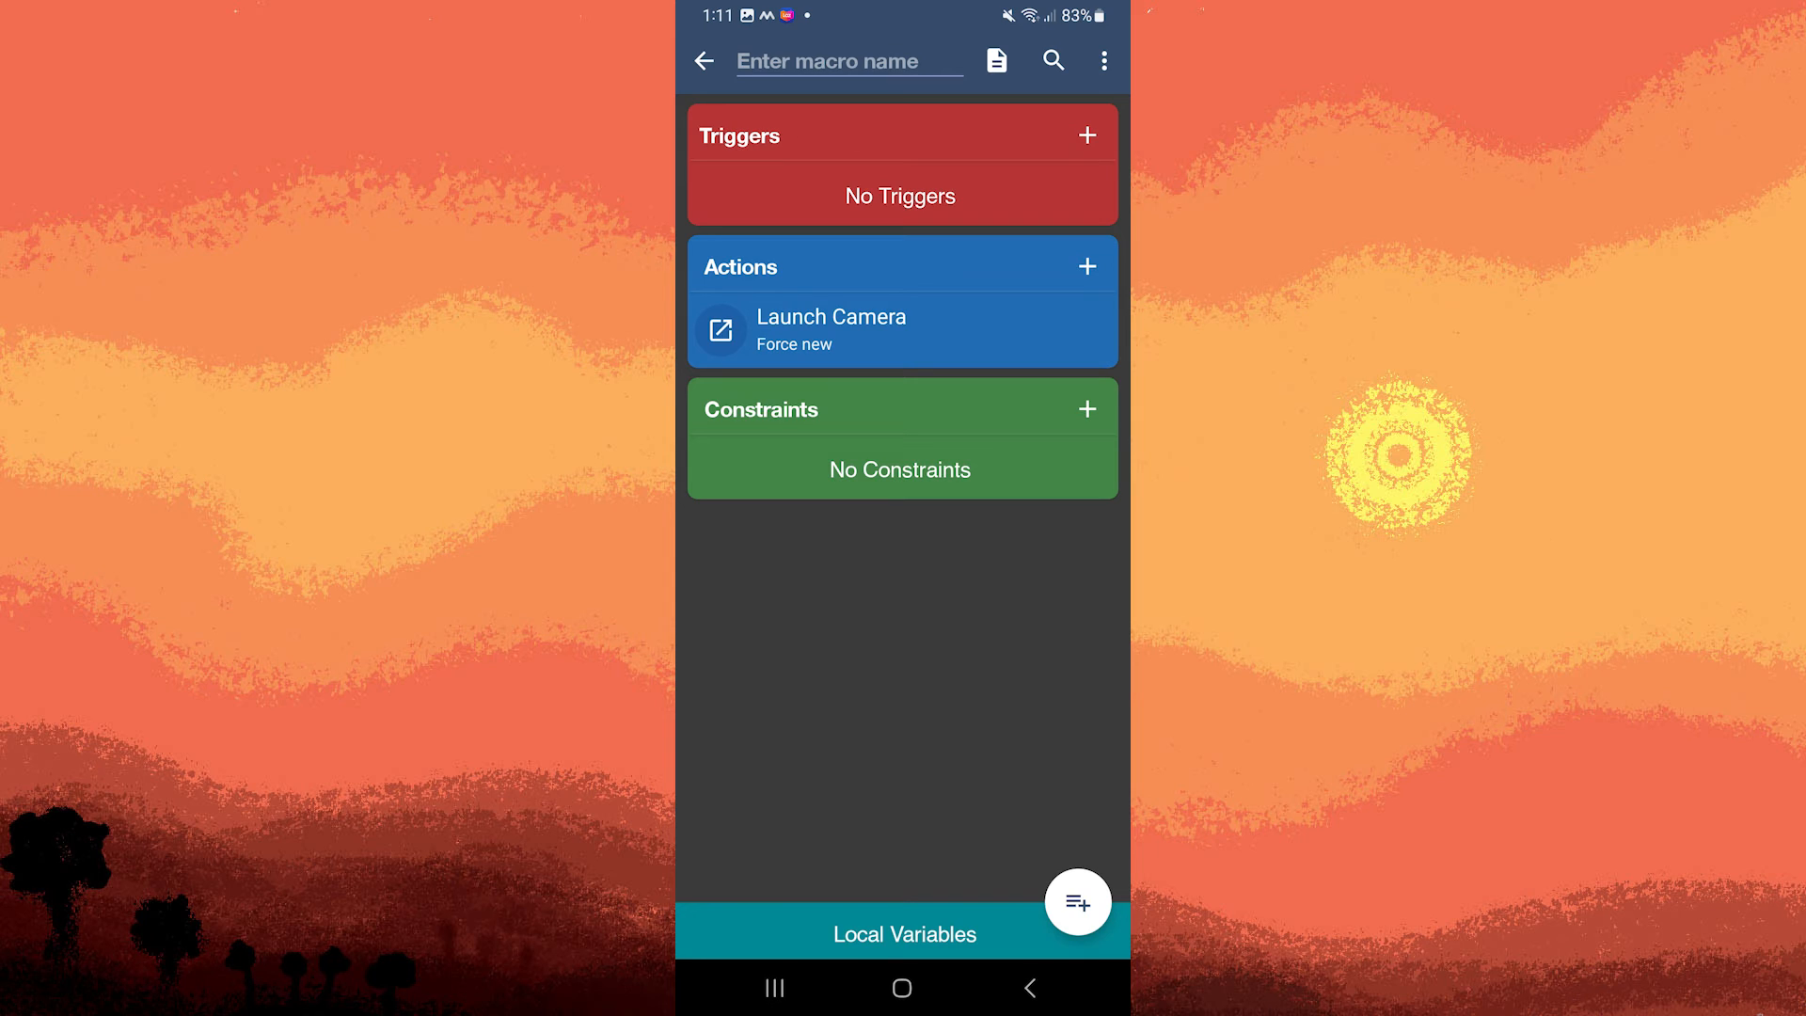